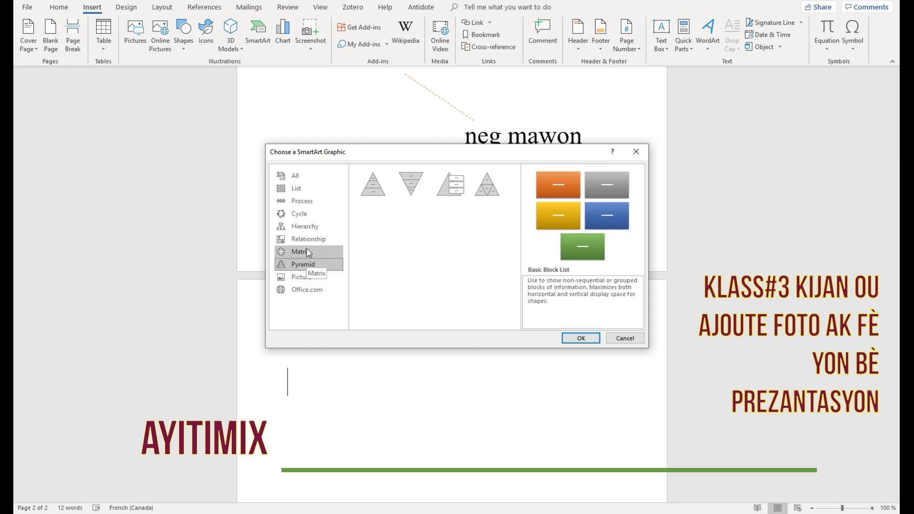
# - Review several SmartArt categories and insert the Hexagon Radial graphic from the Cycle layouts on the second page
pyautogui.click(308, 253)
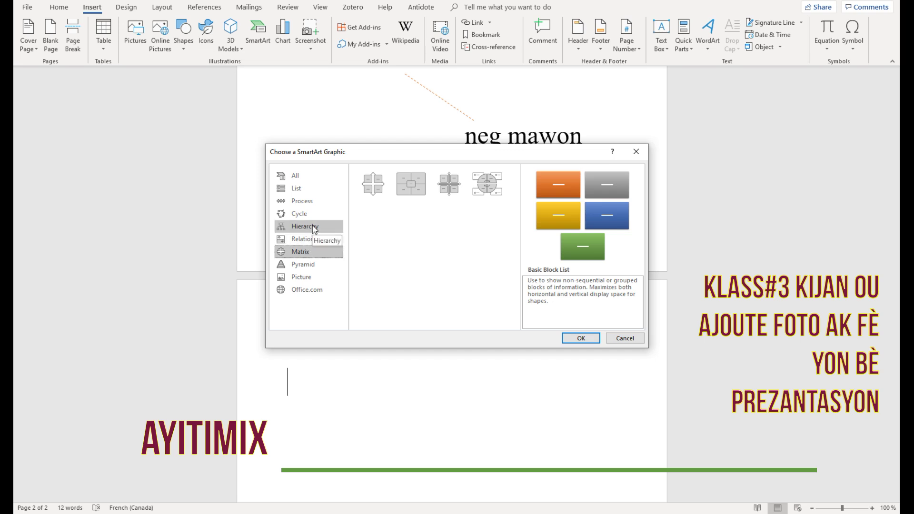
pyautogui.click(314, 228)
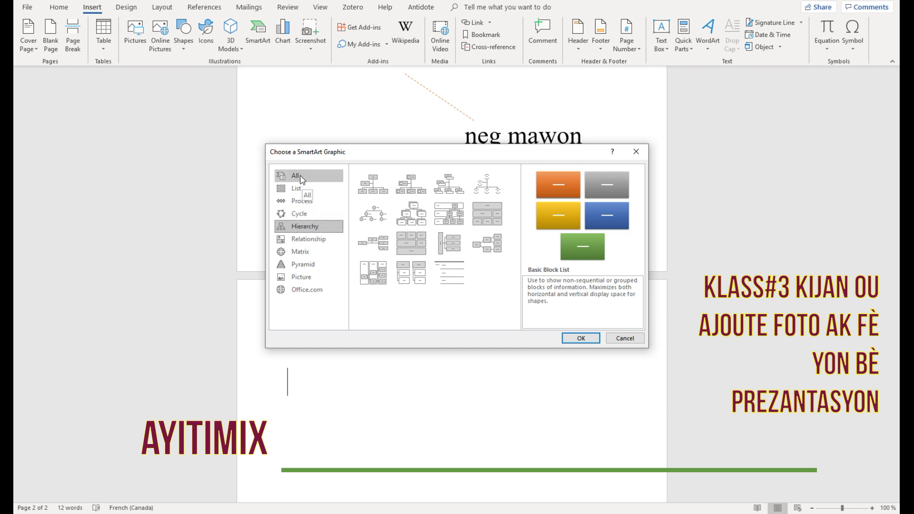
pyautogui.click(306, 243)
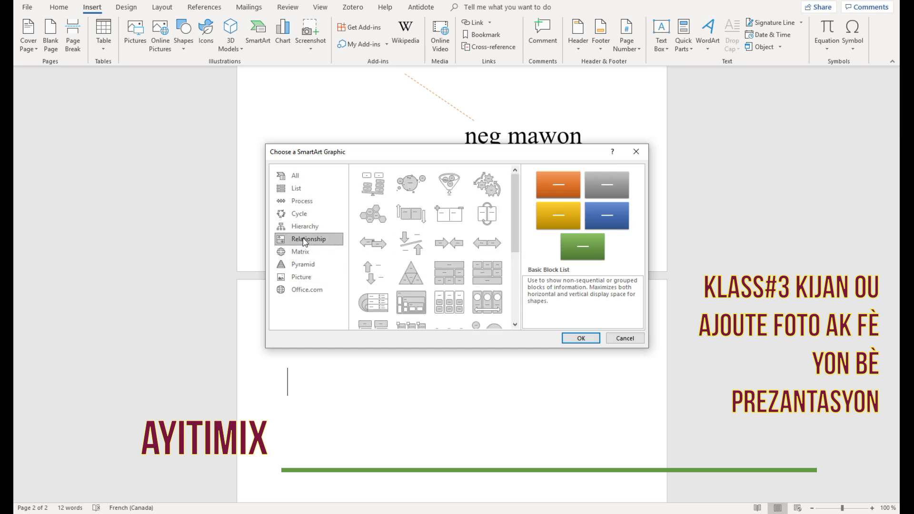
pyautogui.scroll(-3, 410, 290)
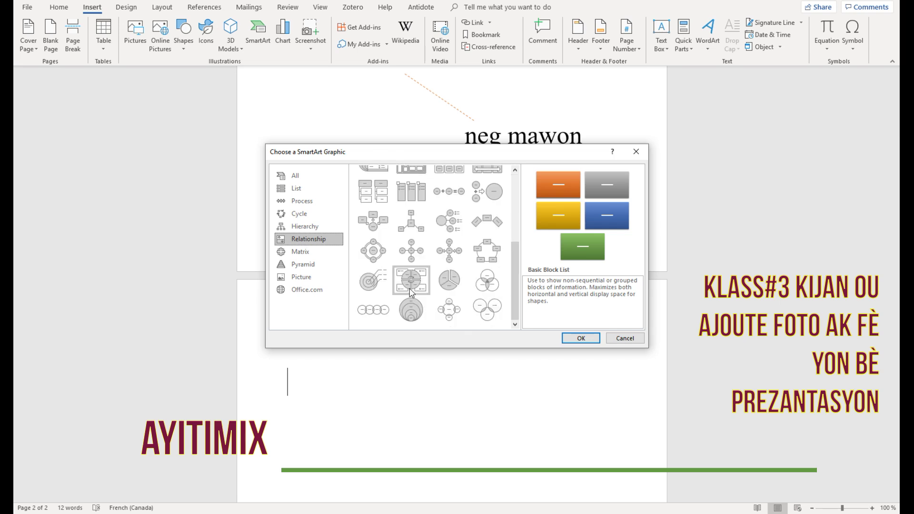
pyautogui.scroll(3, 410, 288)
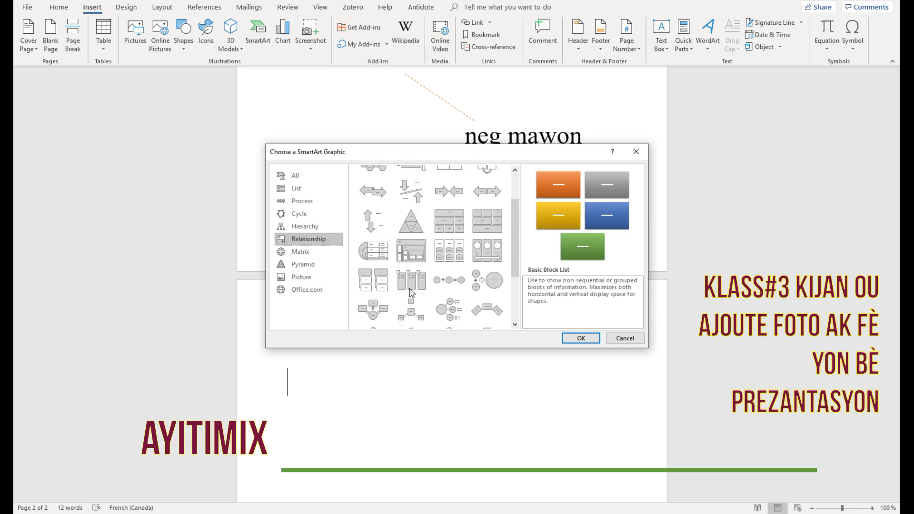
pyautogui.scroll(1, 411, 292)
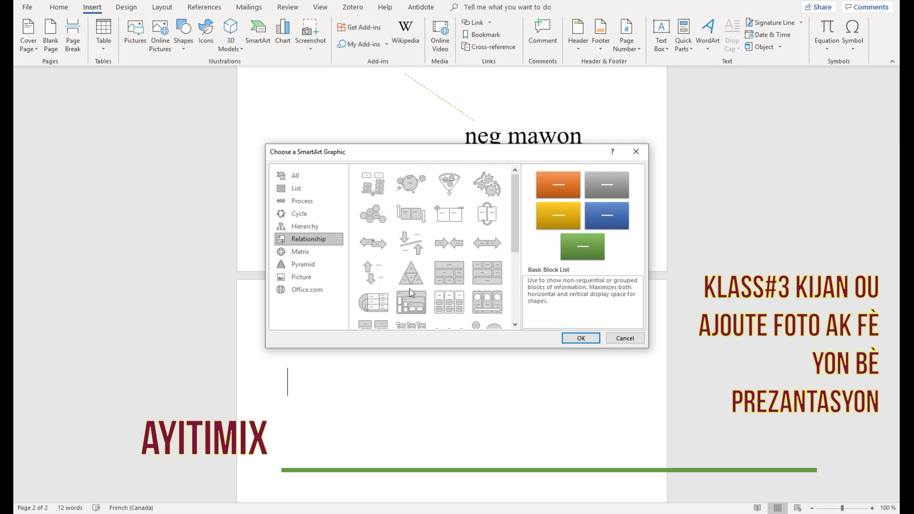
pyautogui.click(295, 218)
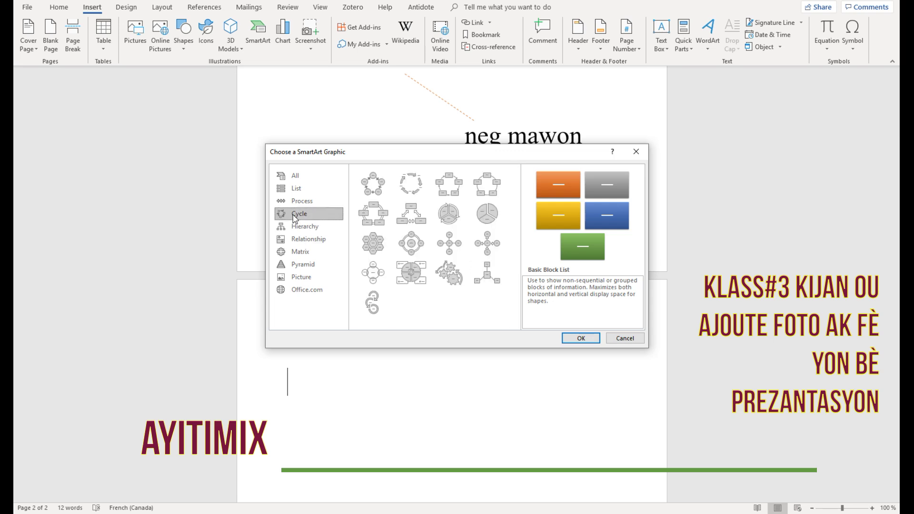
pyautogui.click(373, 218)
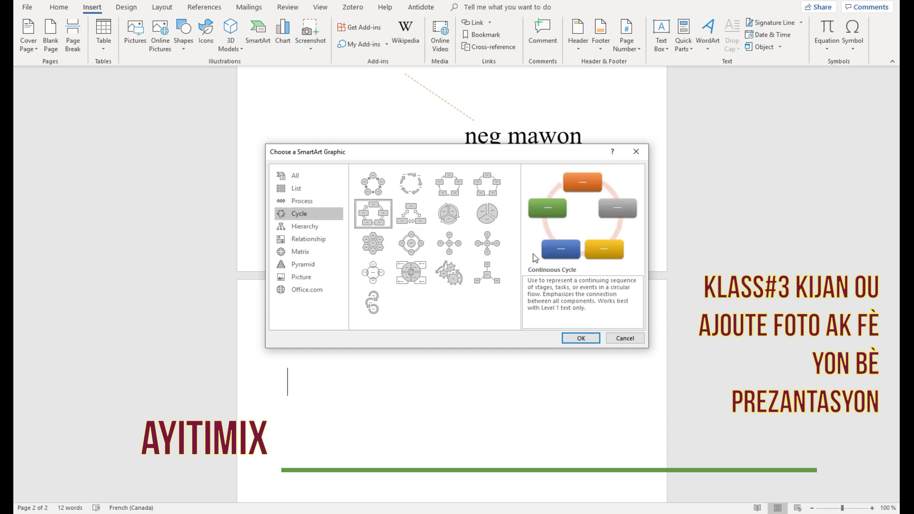
pyautogui.click(376, 244)
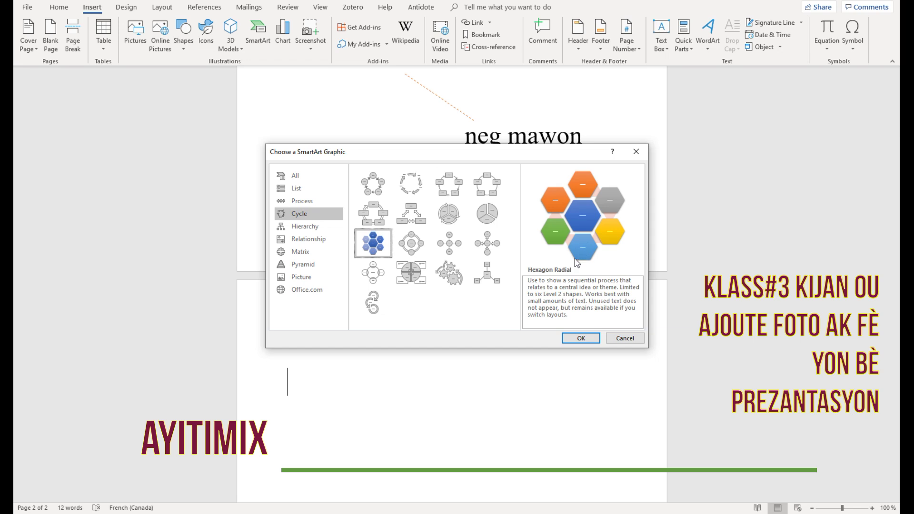
pyautogui.click(580, 339)
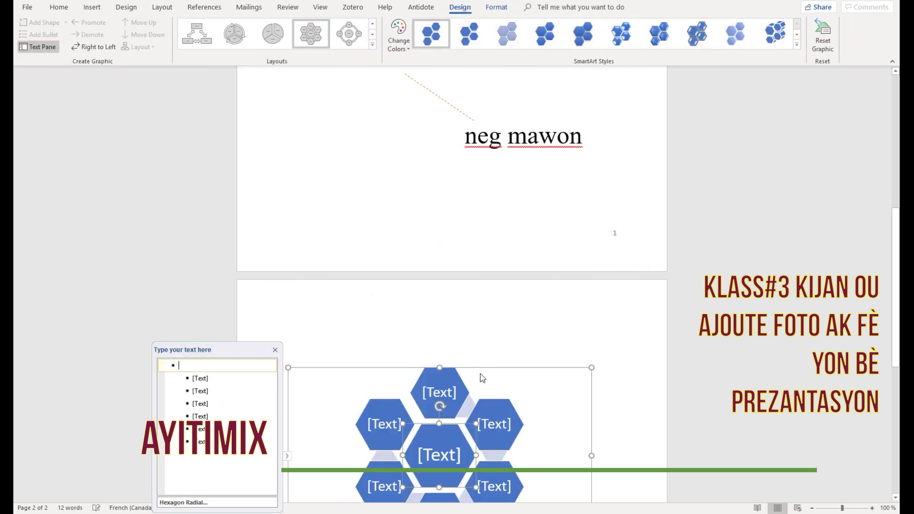
# - Label the graphic's central hexagon "ayiti", the top hexagon "lwes" and the upper-right hexagon "sides"
pyautogui.scroll(-3, 482, 377)
pyautogui.scroll(-2, 481, 376)
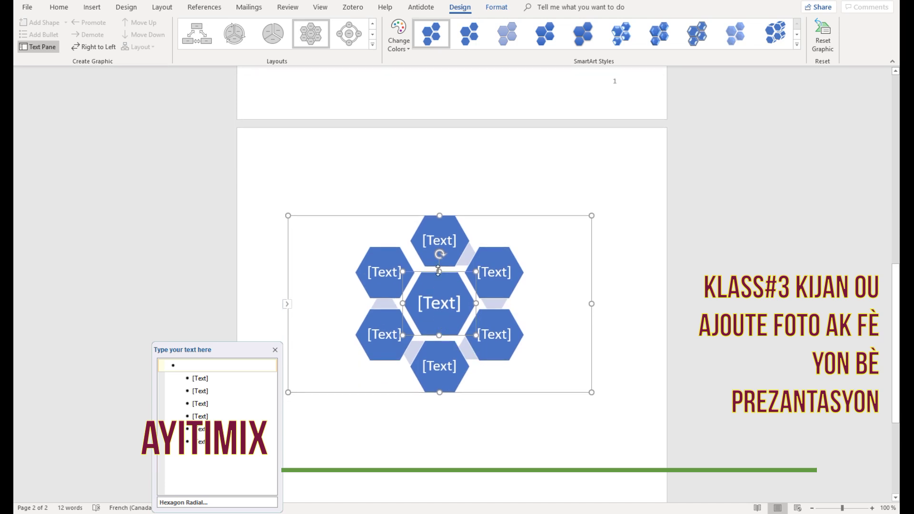
pyautogui.click(437, 306)
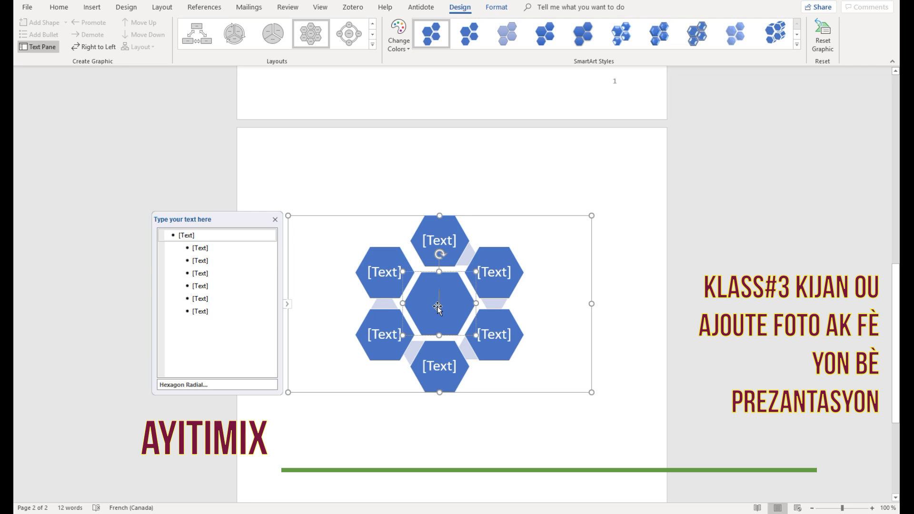
pyautogui.write('ayiti')
pyautogui.click(428, 242)
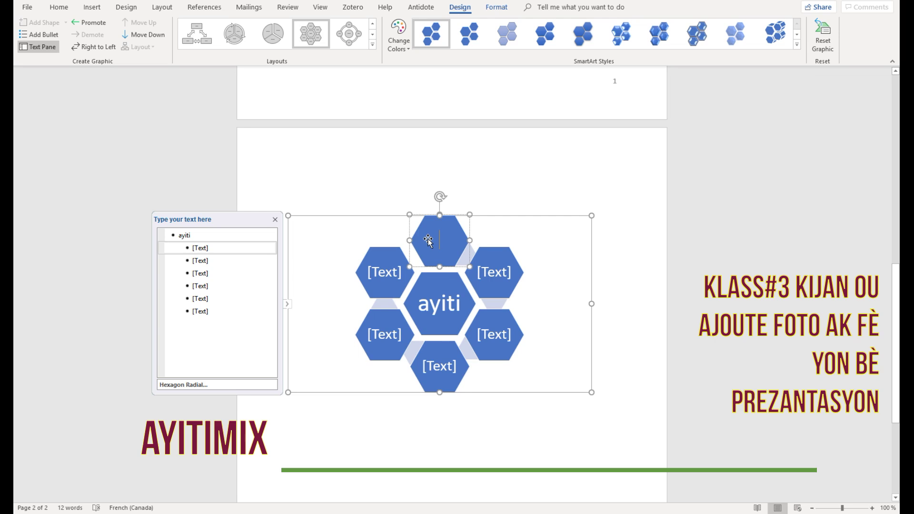
pyautogui.write('lwes')
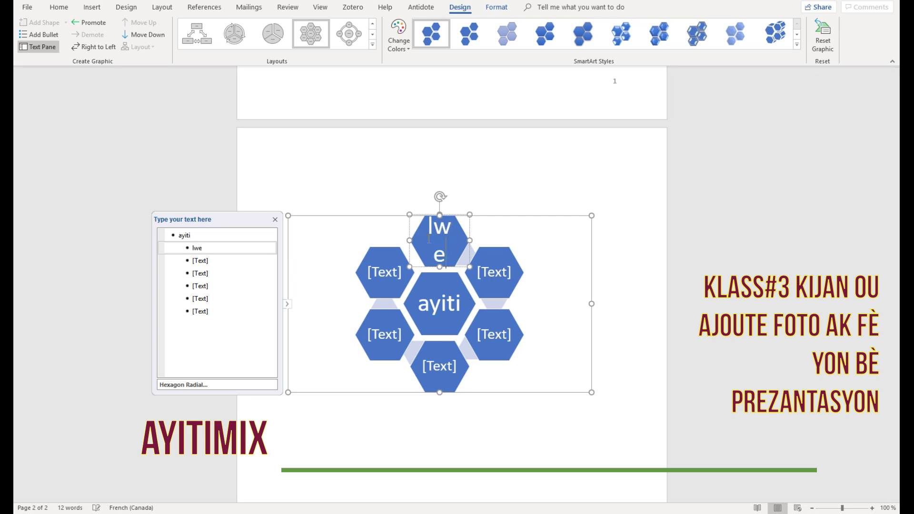
pyautogui.click(486, 277)
pyautogui.write('sides')
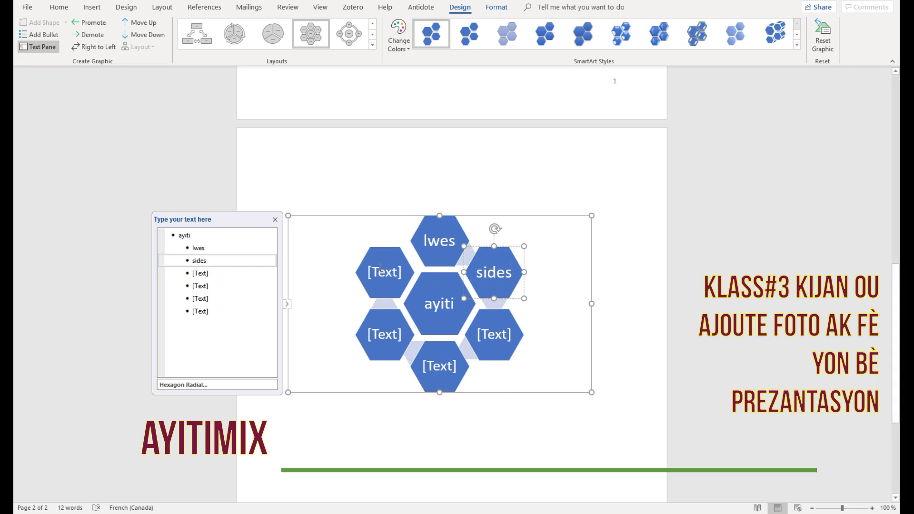
# - Label the graphic's upper-left hexagon "nip" and the lower-left hexagon "grandans"
pyautogui.click(379, 271)
pyautogui.write('nip')
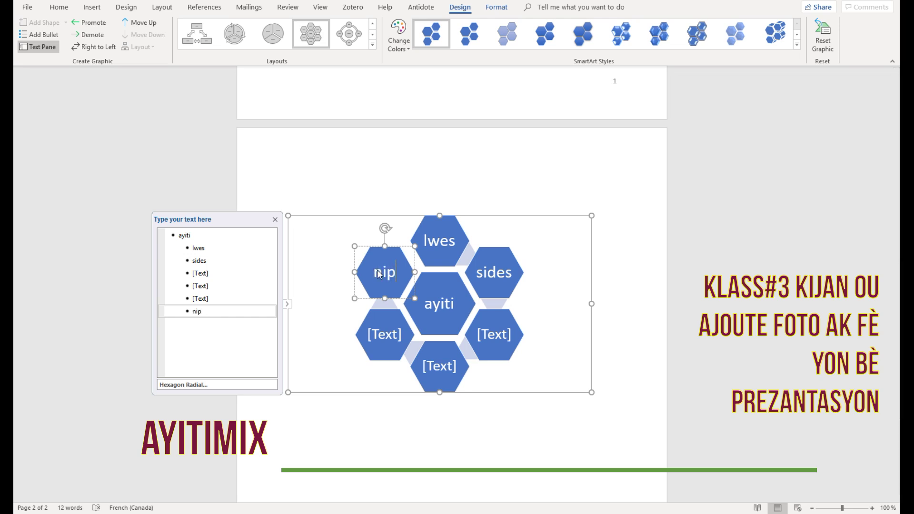
pyautogui.click(381, 342)
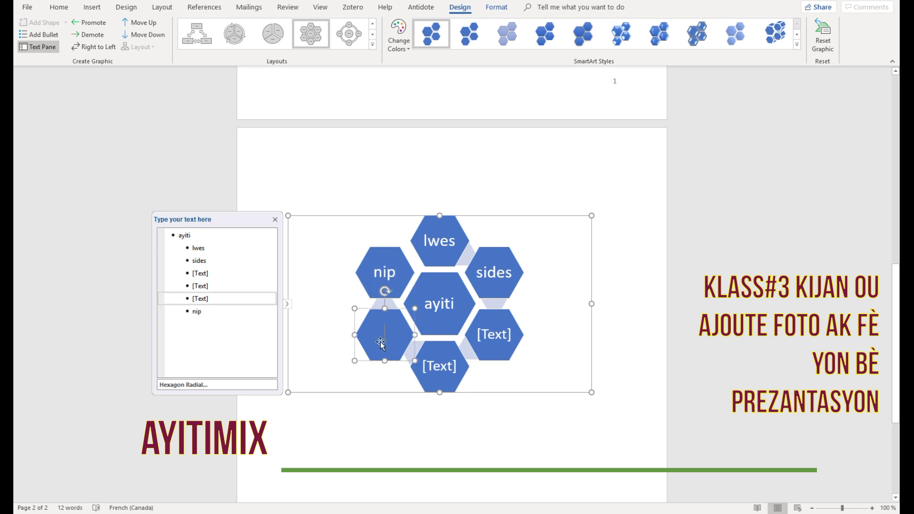
pyautogui.write('gra')
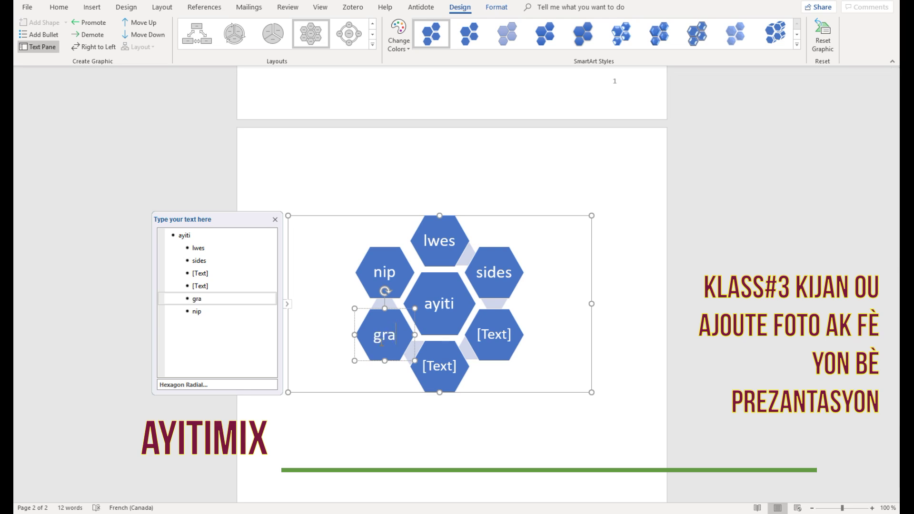
pyautogui.write('ndans')
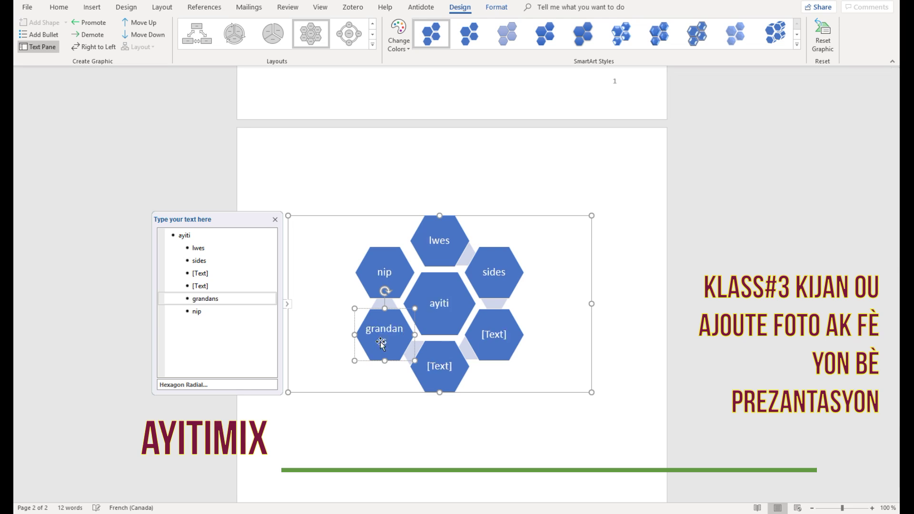
# - Label the graphic's bottom hexagon "latibonit" and the lower-right hexagon "nodes"
pyautogui.click(441, 369)
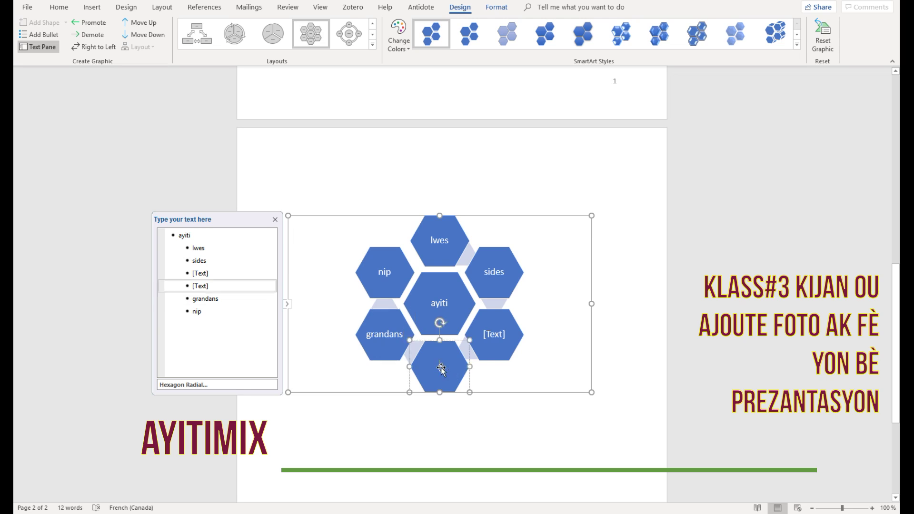
pyautogui.write('latibo')
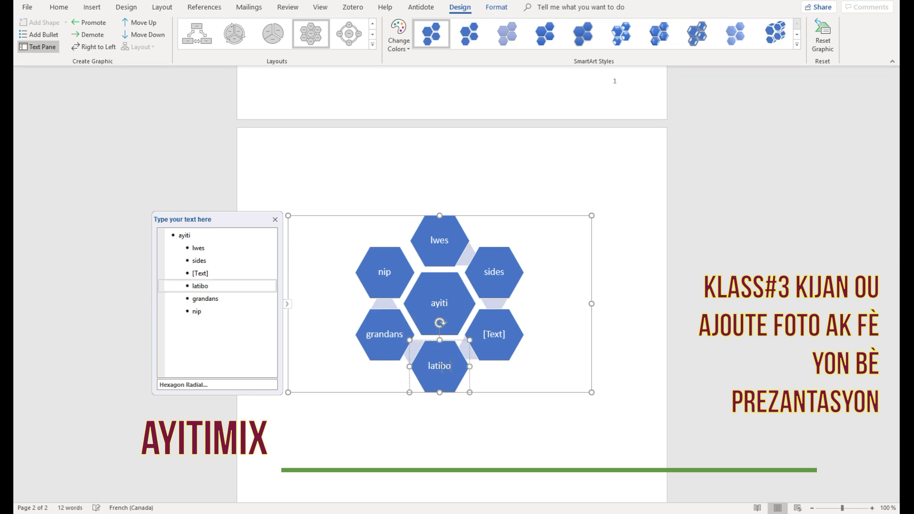
pyautogui.write('nit')
pyautogui.click(500, 335)
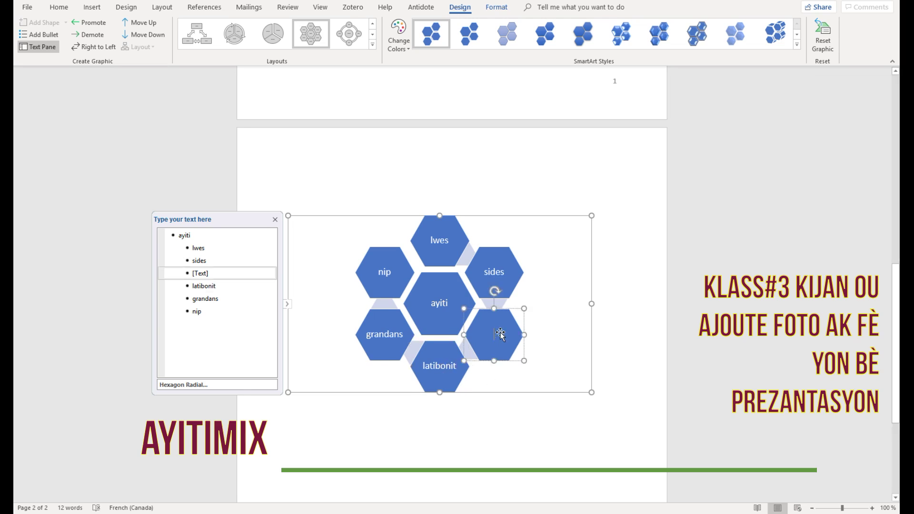
pyautogui.write('nodes')
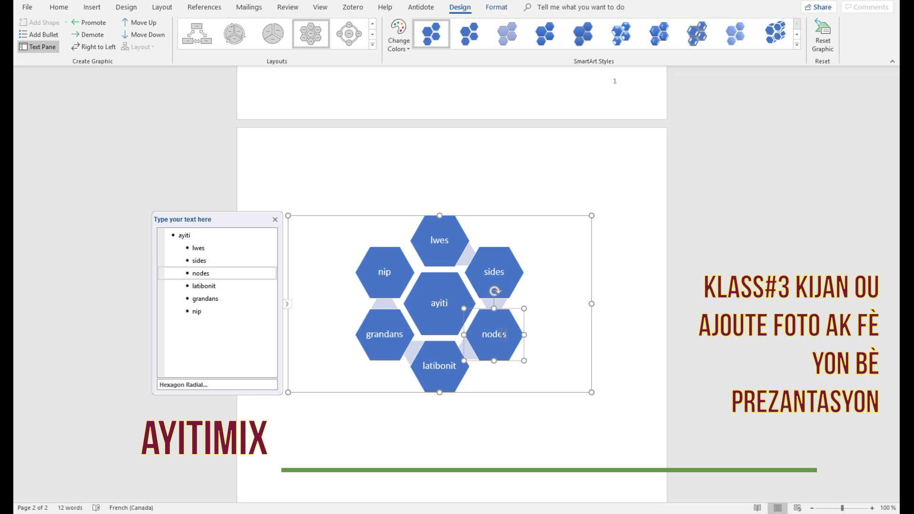
pyautogui.click(502, 285)
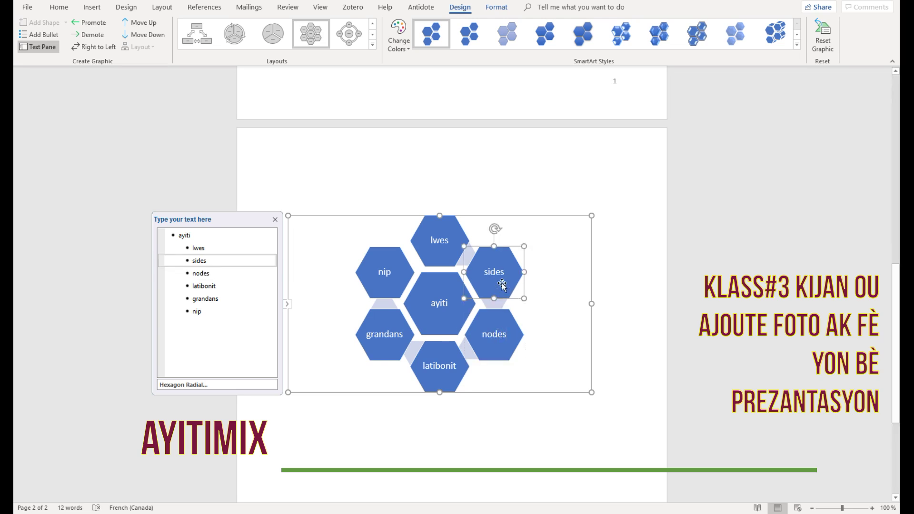
pyautogui.doubleClick(502, 284)
pyautogui.click(541, 265)
pyautogui.click(504, 263)
pyautogui.click(445, 366)
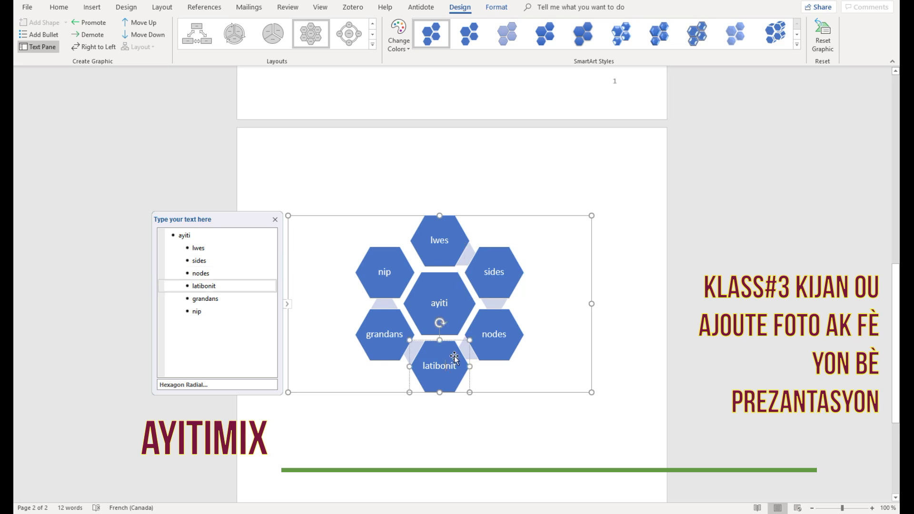
pyautogui.click(451, 260)
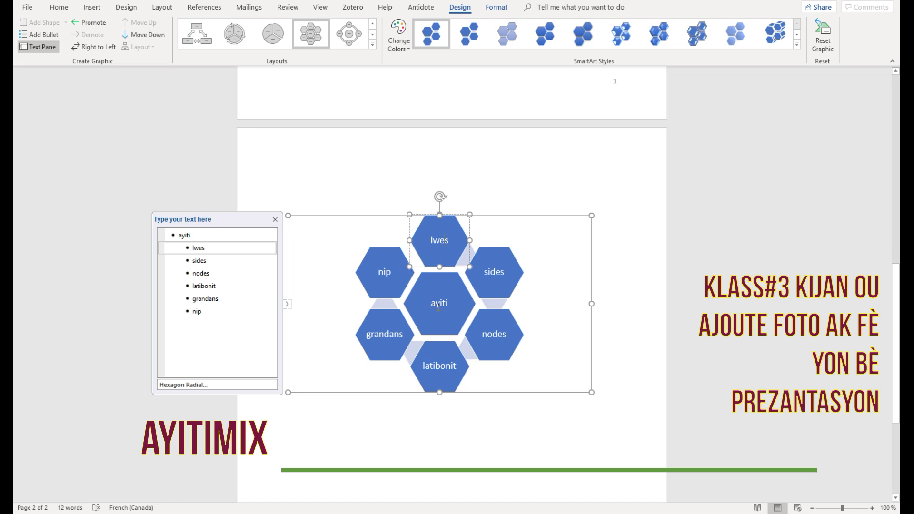
# - Insert a line break in the middle of the "nodes" label and remove it again
pyautogui.click(494, 339)
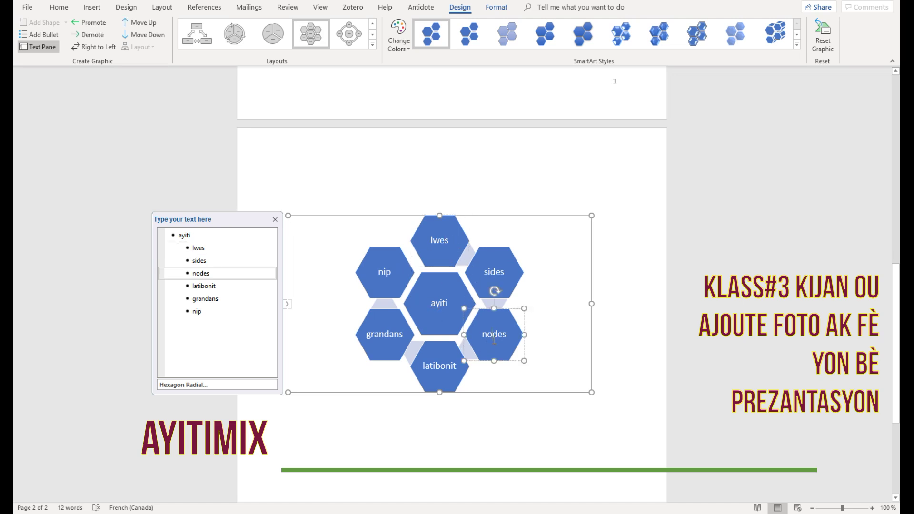
pyautogui.press('Return')
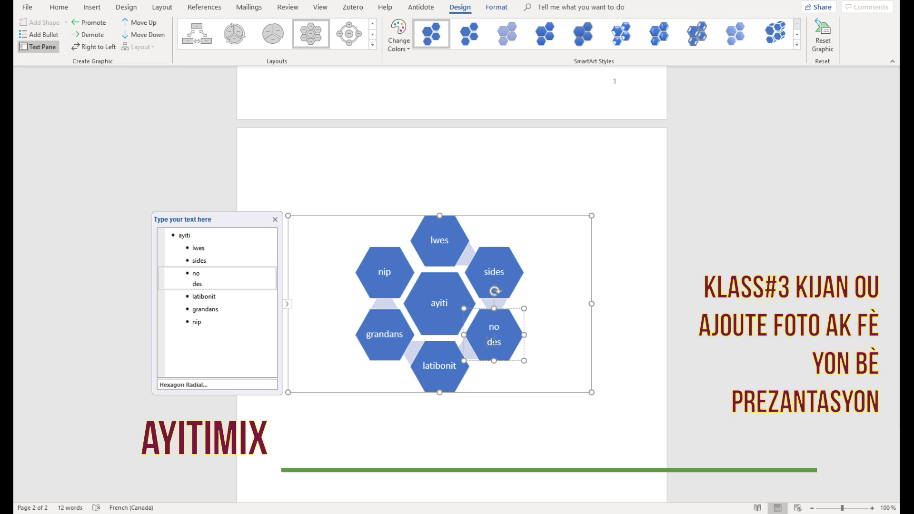
pyautogui.press('BackSpace')
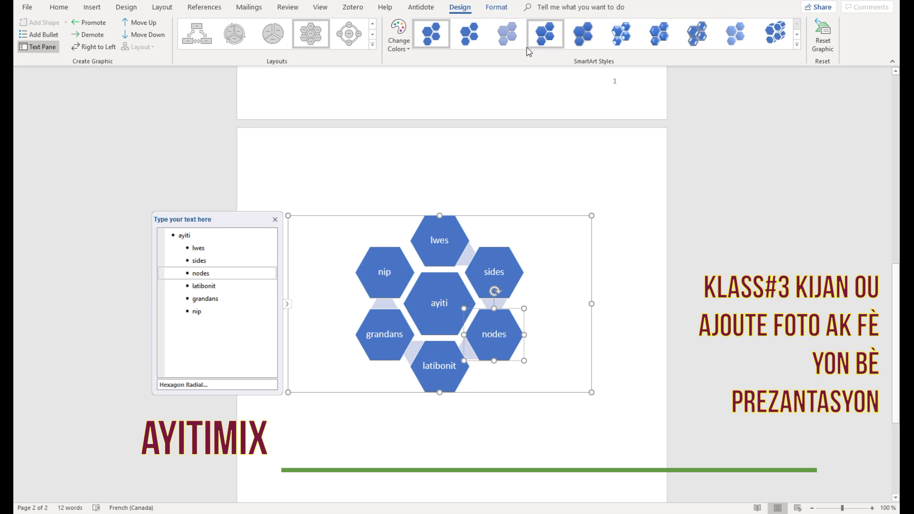
pyautogui.click(480, 180)
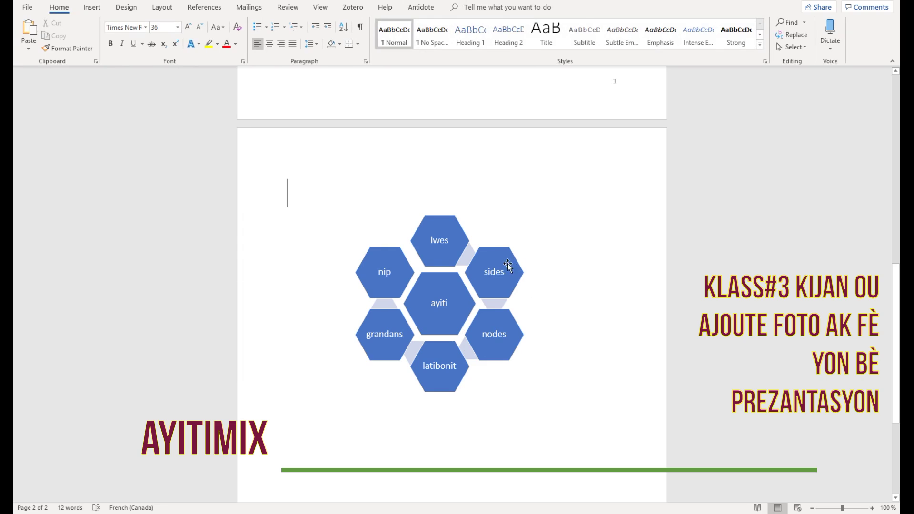
pyautogui.click(508, 266)
pyautogui.click(528, 193)
pyautogui.click(444, 240)
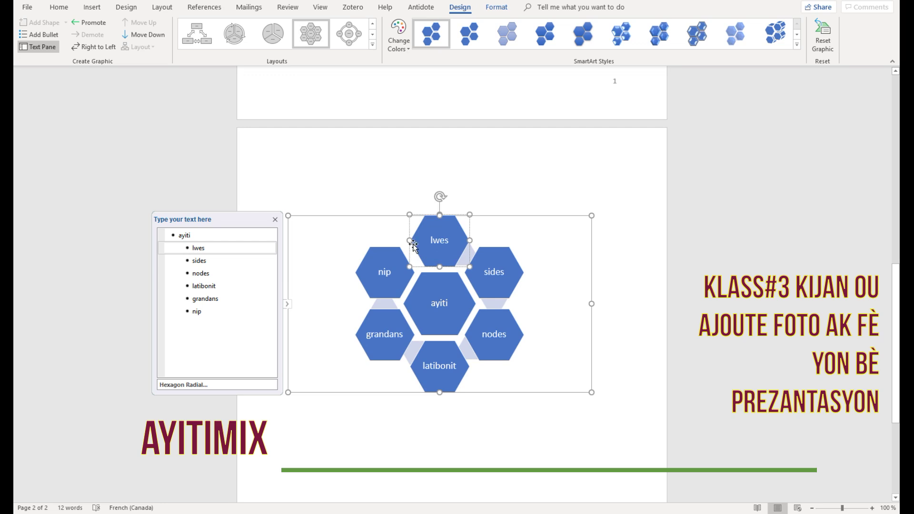
# - Move the "latibonit" hexagon from the bottom of the graphic to the upper right, beside "lwes" and overlapping "sides"
pyautogui.click(441, 379)
pyautogui.moveTo(452, 390); pyautogui.dragTo(529, 222)
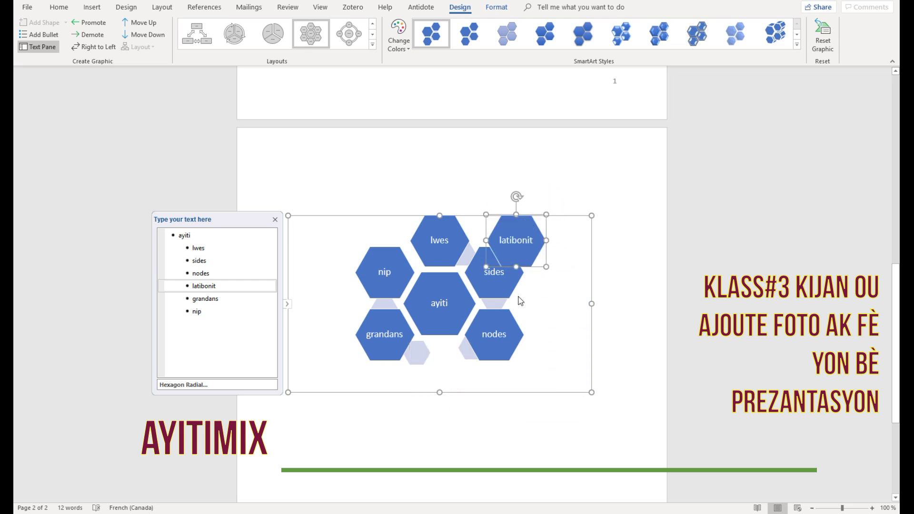
pyautogui.doubleClick(514, 241)
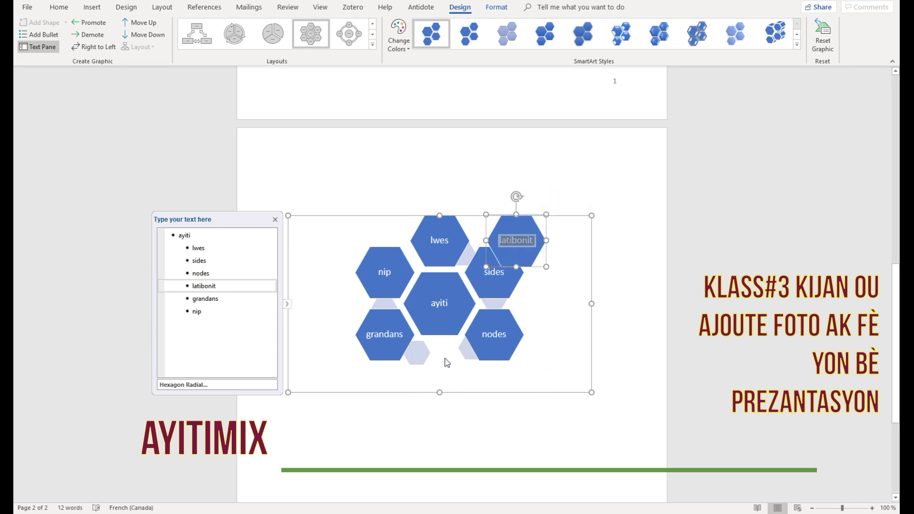
# - Move the small pale hexagon beside "grandans" to directly below the central "ayiti" hexagon
pyautogui.click(418, 355)
pyautogui.moveTo(418, 362); pyautogui.dragTo(441, 366)
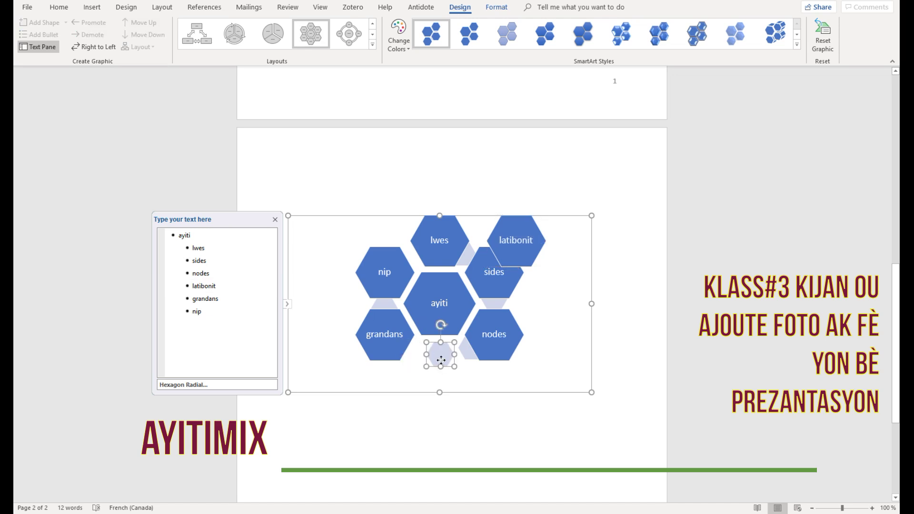
pyautogui.click(511, 240)
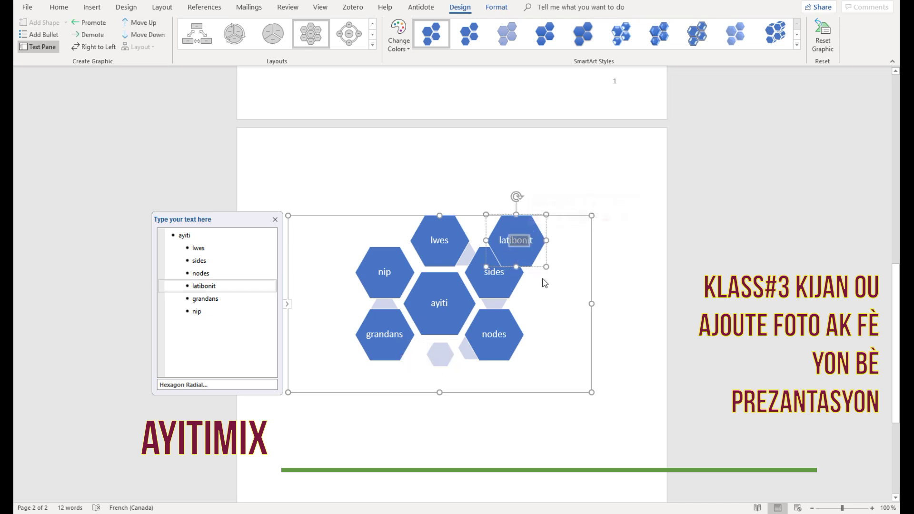
# - Move the "latibonit" hexagon to the upper-right corner of the graphic, clear of the other hexagons
pyautogui.moveTo(533, 237); pyautogui.dragTo(403, 200)
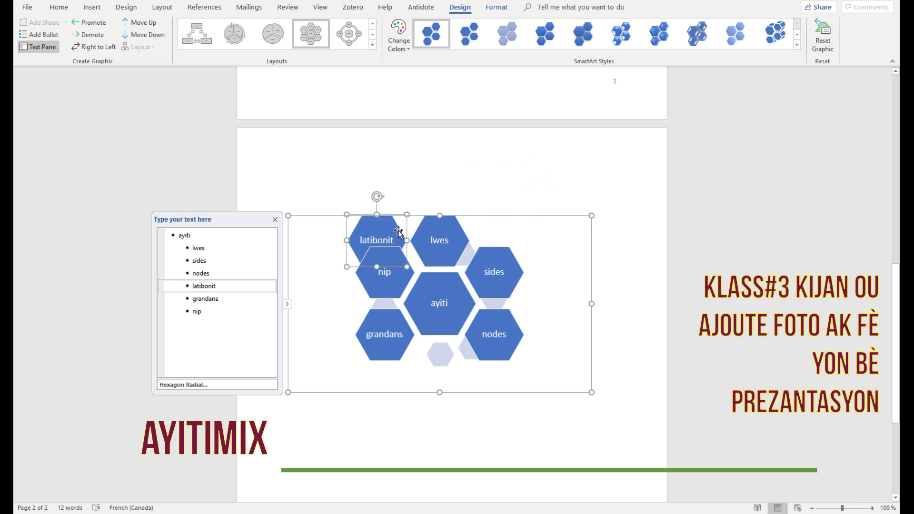
pyautogui.moveTo(393, 232); pyautogui.dragTo(456, 170)
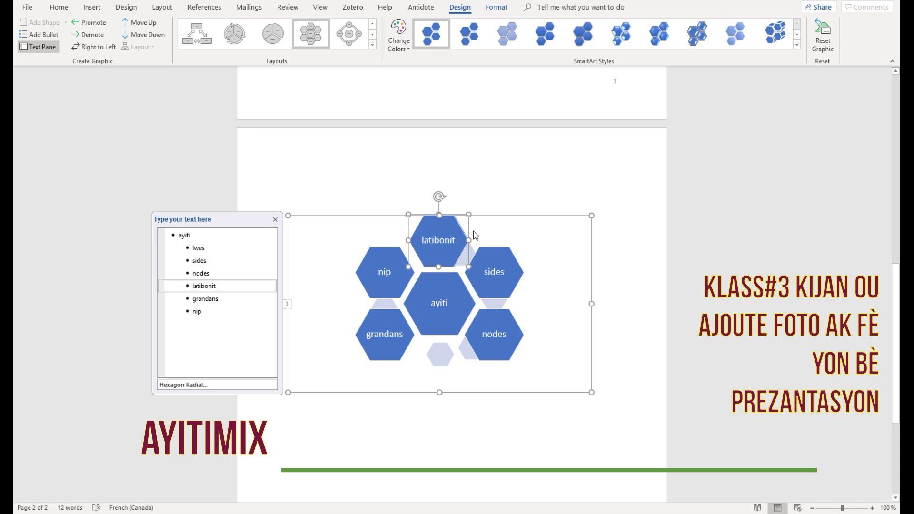
pyautogui.moveTo(457, 247); pyautogui.dragTo(552, 186)
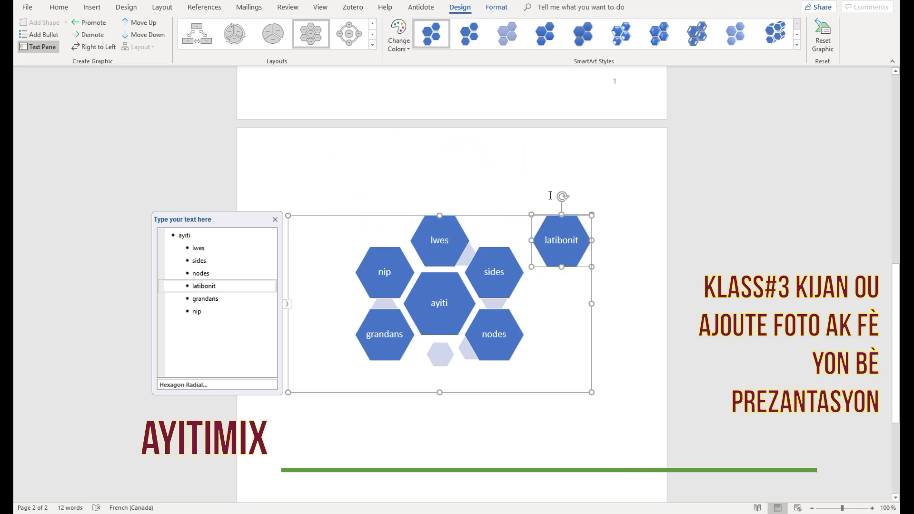
# - Enlarge the small pale hexagon below "ayiti" so it fills the gap between "grandans" and "nodes"
pyautogui.click(442, 358)
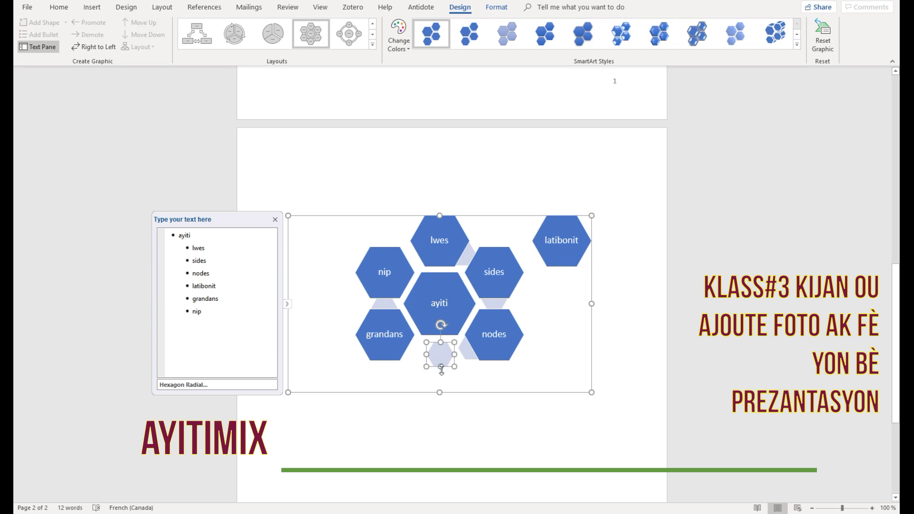
pyautogui.moveTo(422, 368)
pyautogui.mouseDown()
pyautogui.moveTo(400, 375)
pyautogui.moveTo(413, 375)
pyautogui.mouseUp()
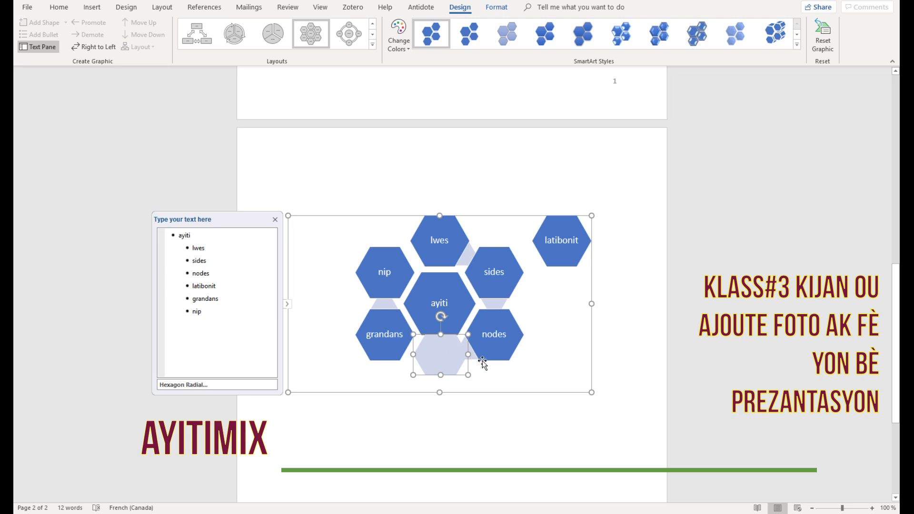
pyautogui.click(485, 342)
pyautogui.doubleClick(505, 339)
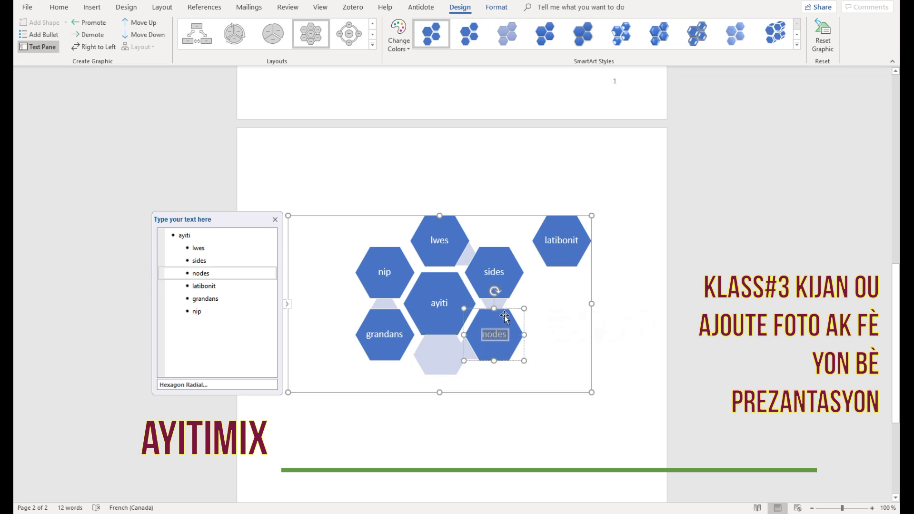
# - Copy the top "lwes" hexagon and paste it as bulleted text above the graphic
pyautogui.click(444, 248)
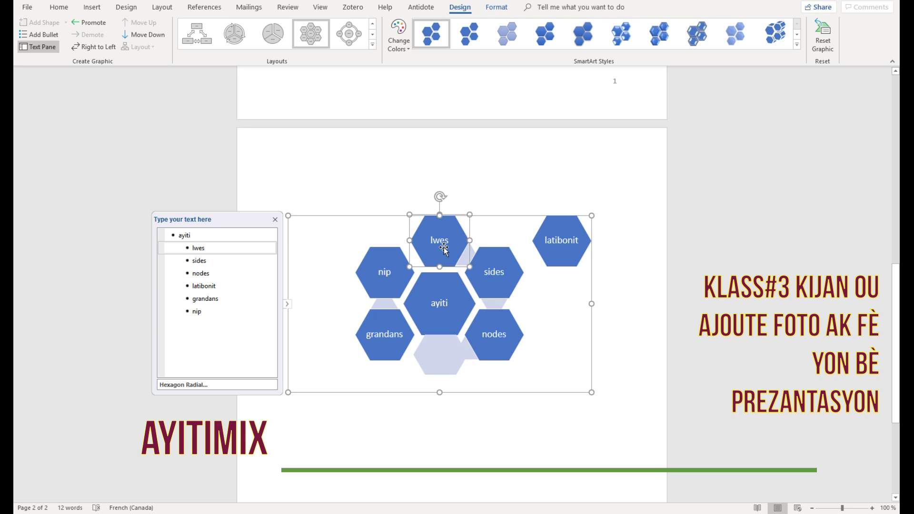
pyautogui.click(494, 195)
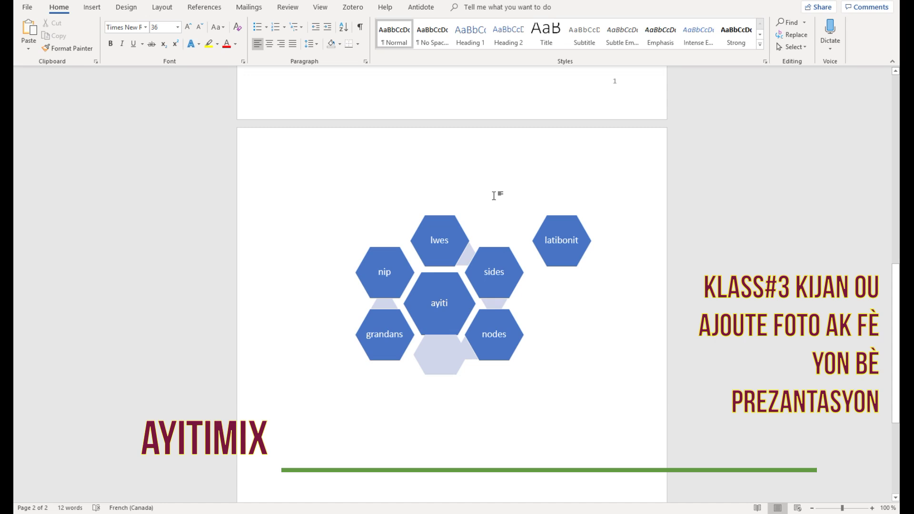
pyautogui.write('lwes')
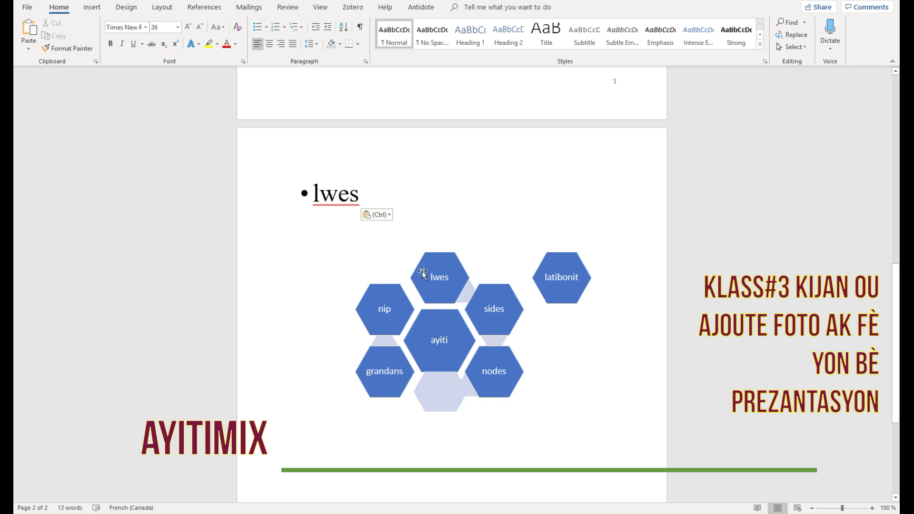
# - Add about ten blank lines between the "lwes" bullet and the hexagon graphic to push the graphic onto the next page
pyautogui.click(542, 376)
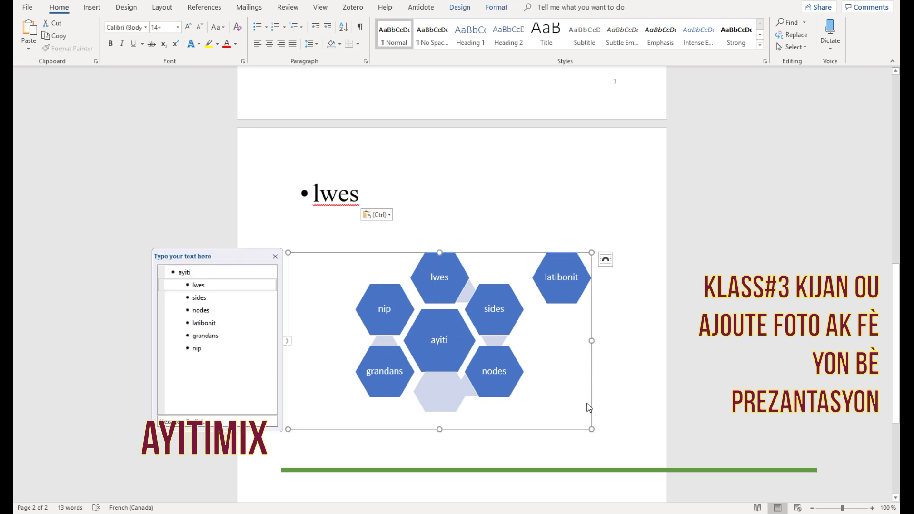
pyautogui.scroll(-2, 584, 338)
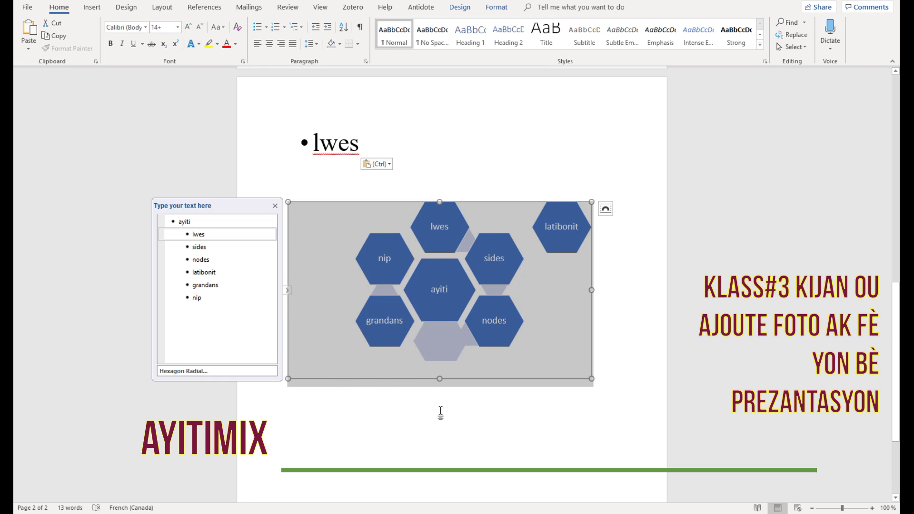
pyautogui.click(438, 184)
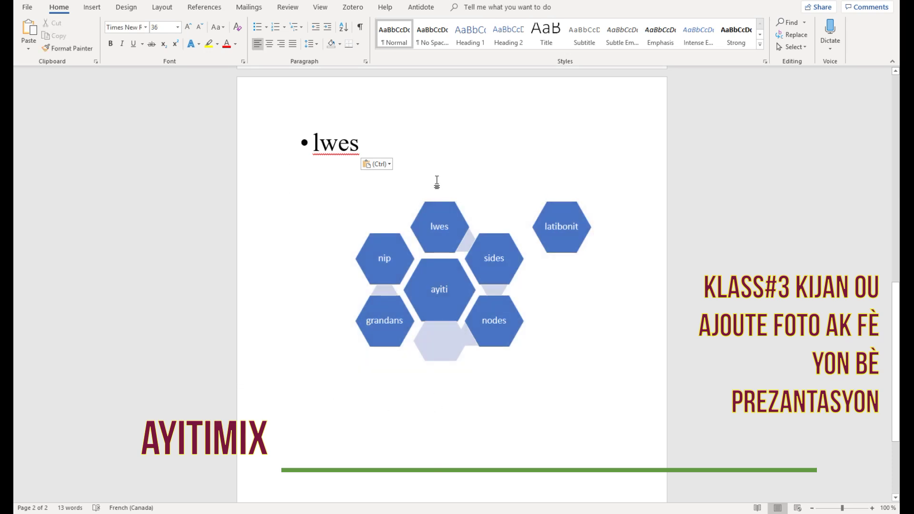
pyautogui.press('Return')
pyautogui.press('Return')
pyautogui.press('Return')
pyautogui.press('Return')
pyautogui.press('Return')
pyautogui.press('Return')
pyautogui.press('Return')
pyautogui.press('Return')
pyautogui.press('Return')
pyautogui.press('Return')
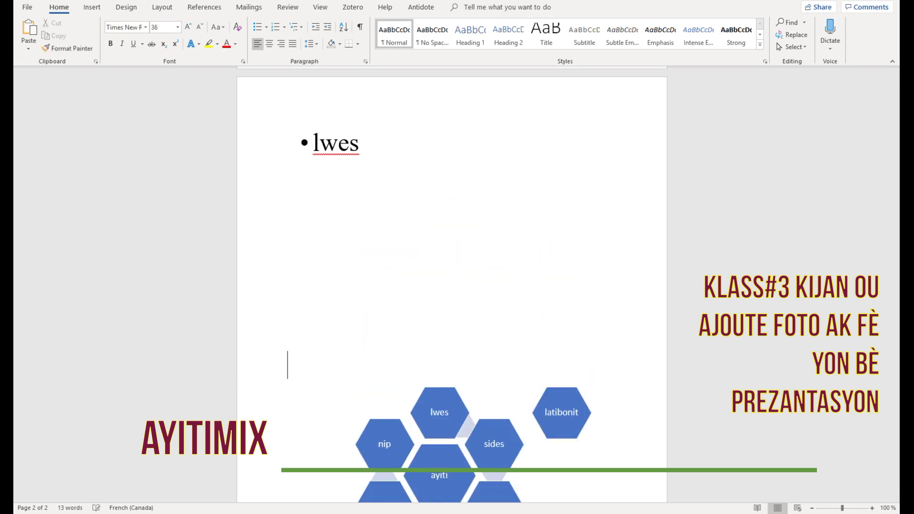
# - Insert a Hierarchy SmartArt graphic in the blank lines below the "lwes" bullet
pyautogui.click(331, 260)
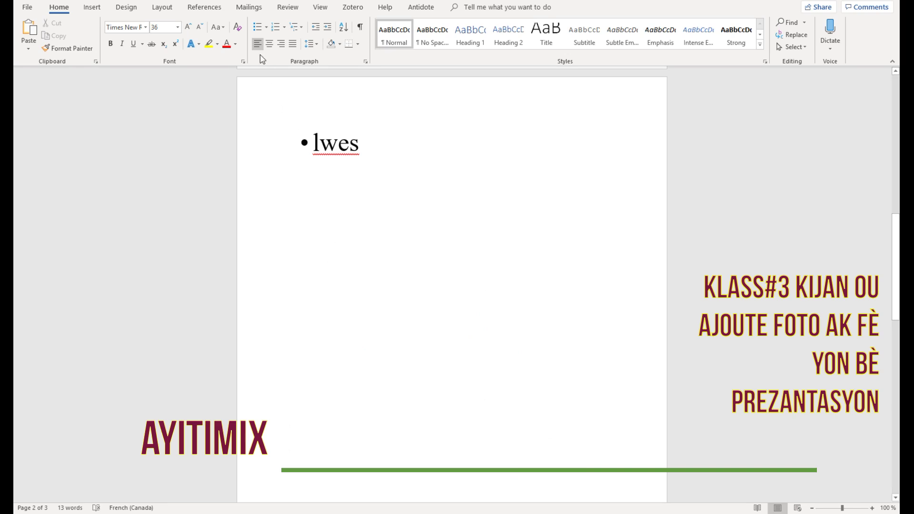
pyautogui.click(88, 10)
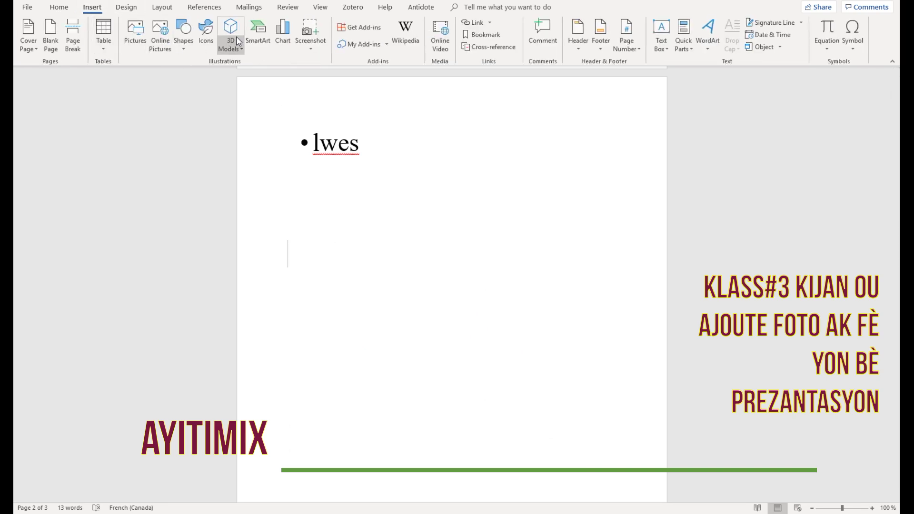
pyautogui.click(260, 37)
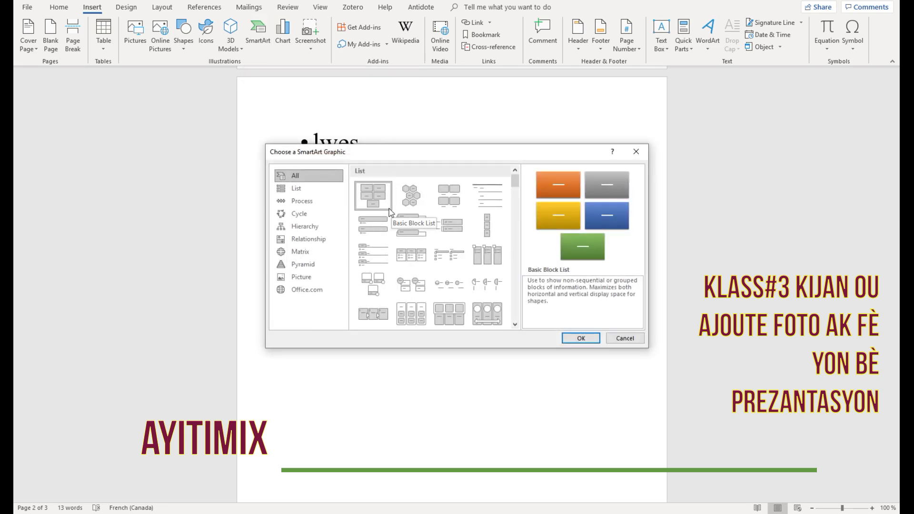
pyautogui.click(307, 228)
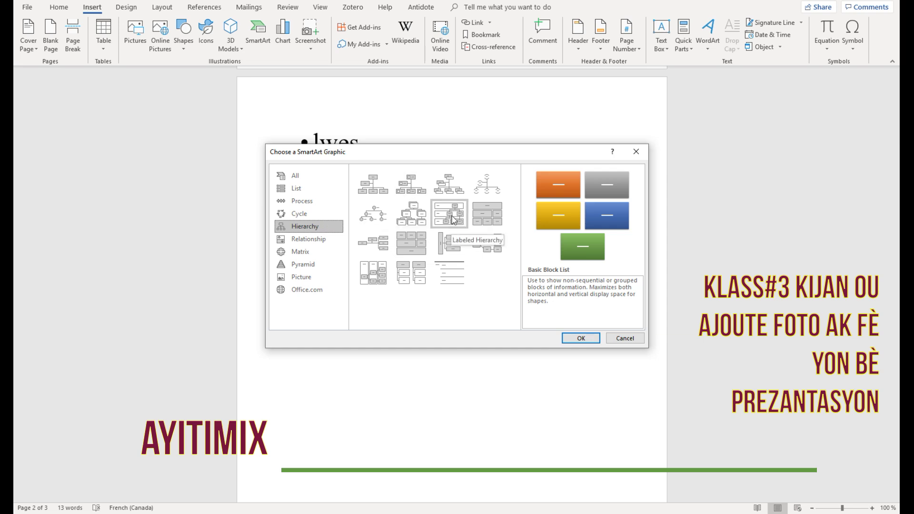
pyautogui.click(413, 221)
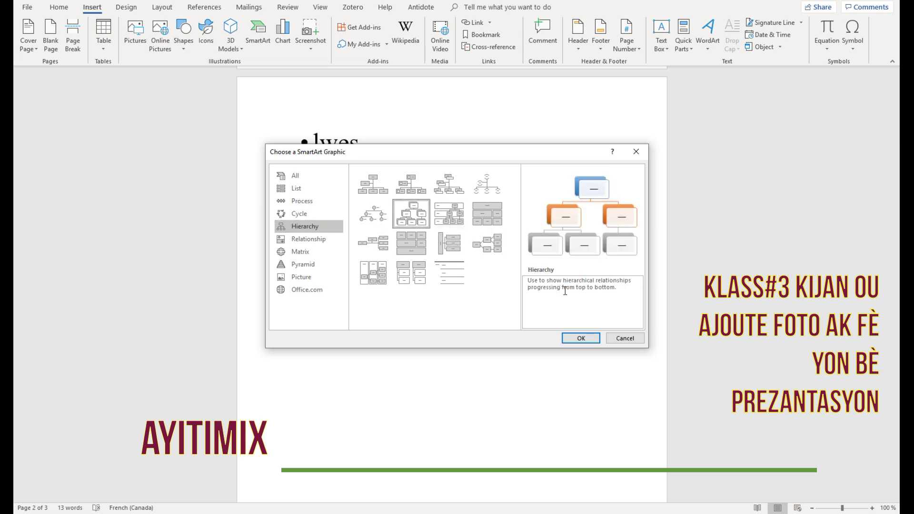
pyautogui.click(581, 338)
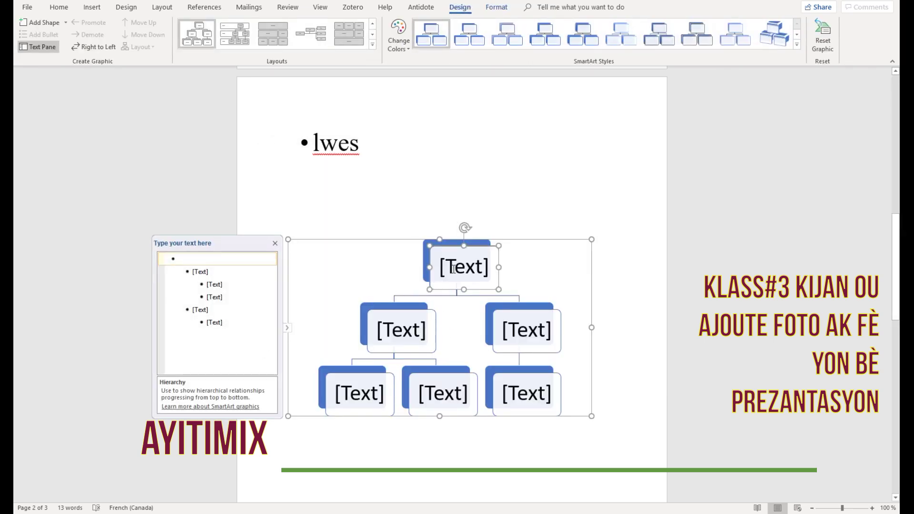
# - Label the hierarchy's top box "jovenel" and the left second-level box "lapolis", and open the right second-level box for text
pyautogui.click(454, 268)
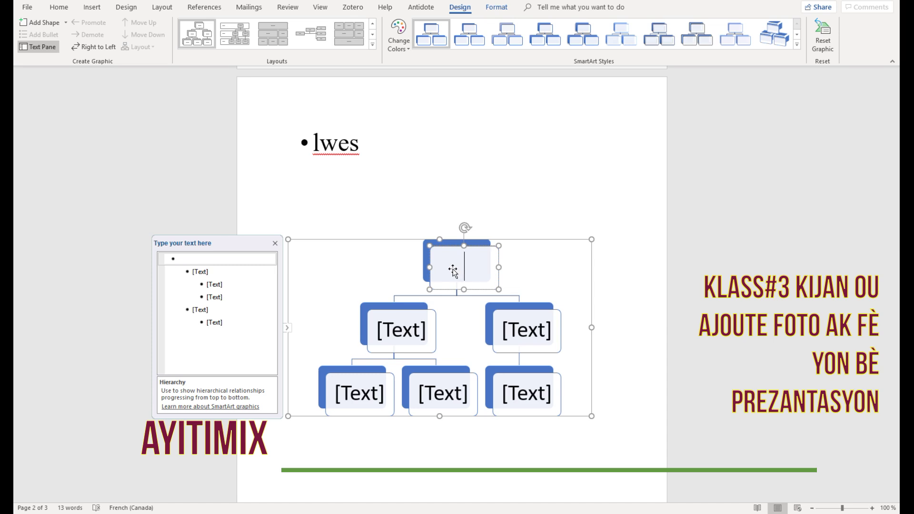
pyautogui.write('jove')
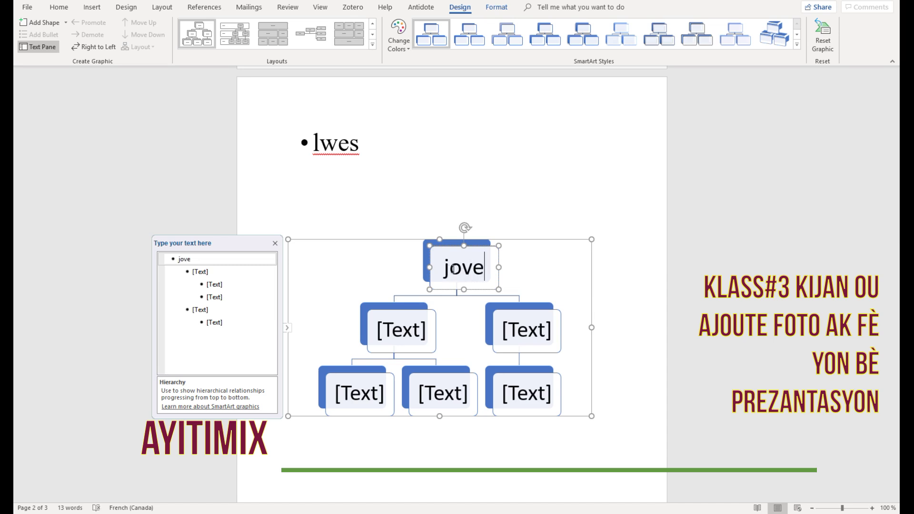
pyautogui.write('nel')
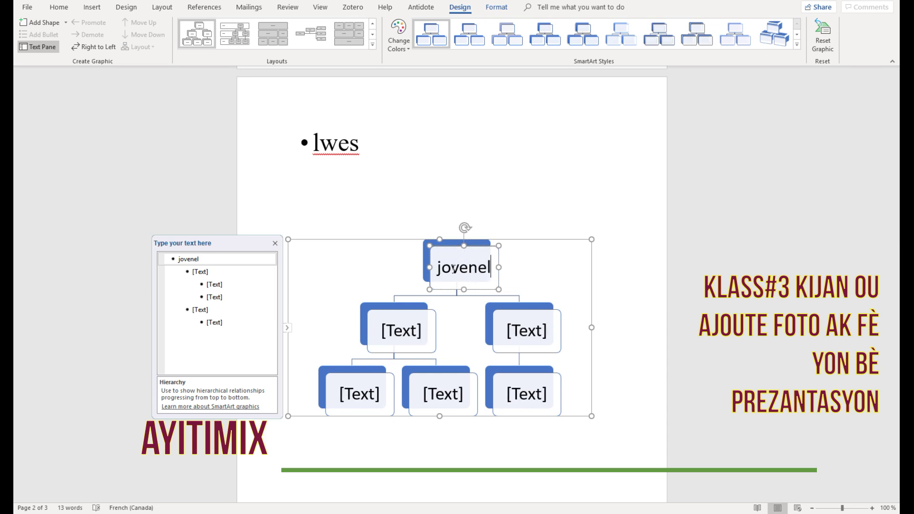
pyautogui.click(398, 331)
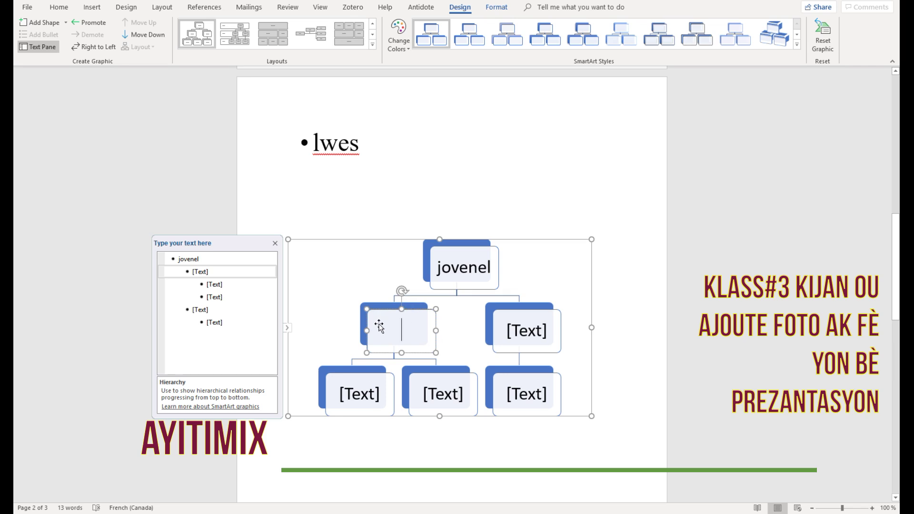
pyautogui.write('lapolis')
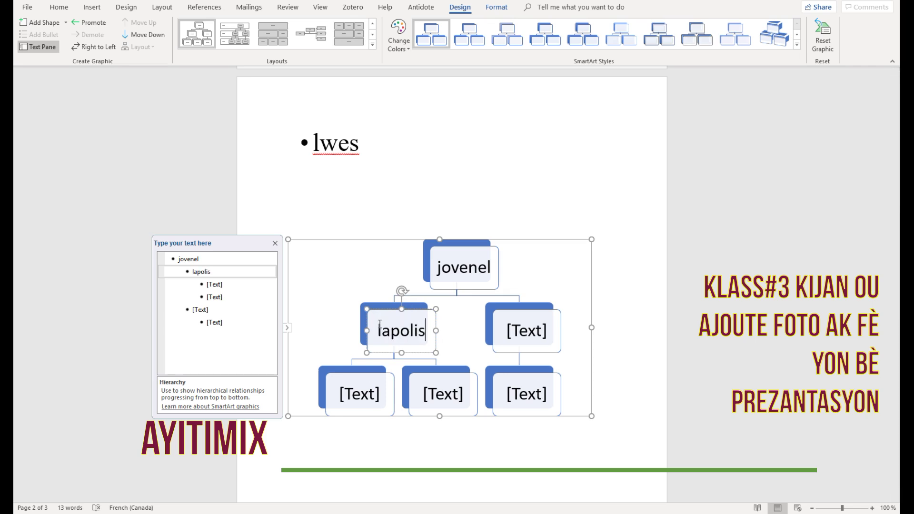
pyautogui.click(525, 330)
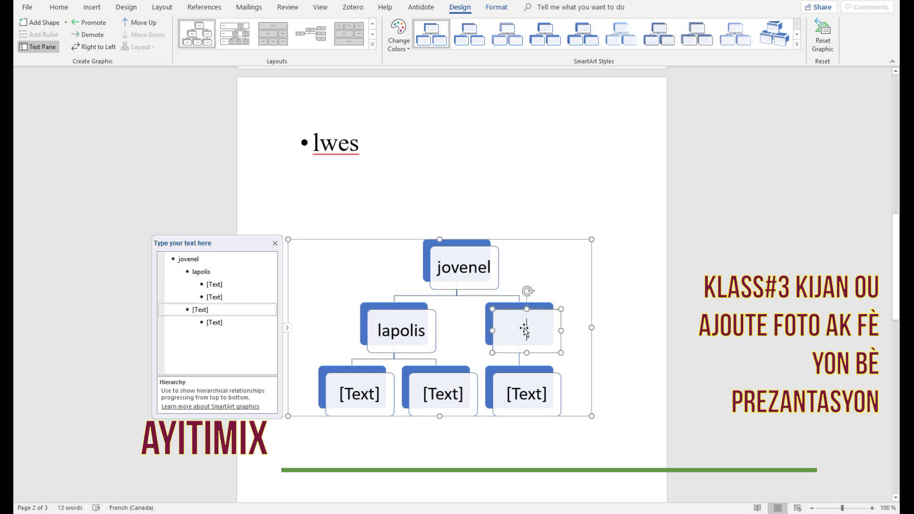